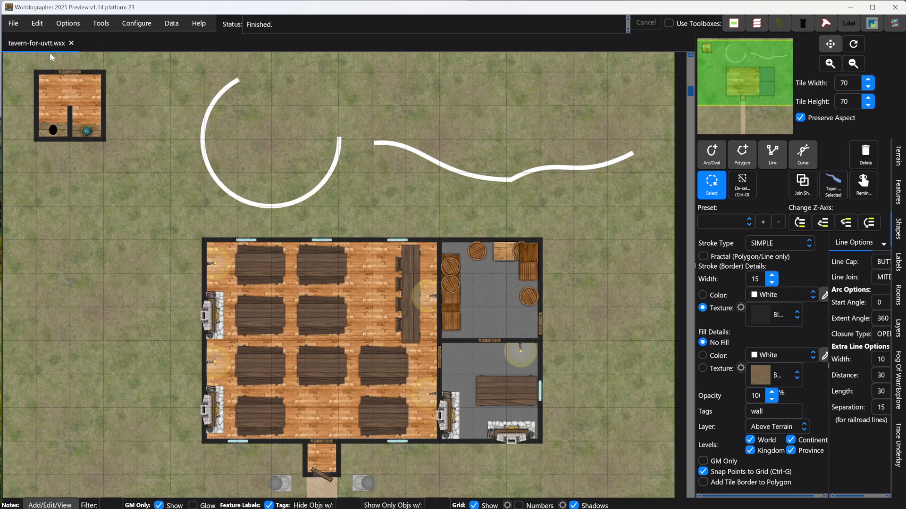
Review the warnings and details for exporting the tavern map as a UVTT file, then cancel the export.
click(13, 23)
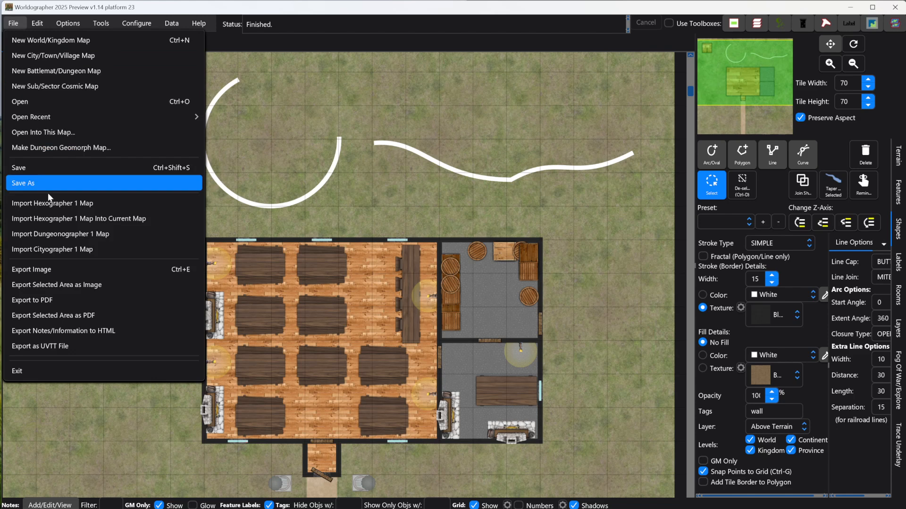
click(56, 349)
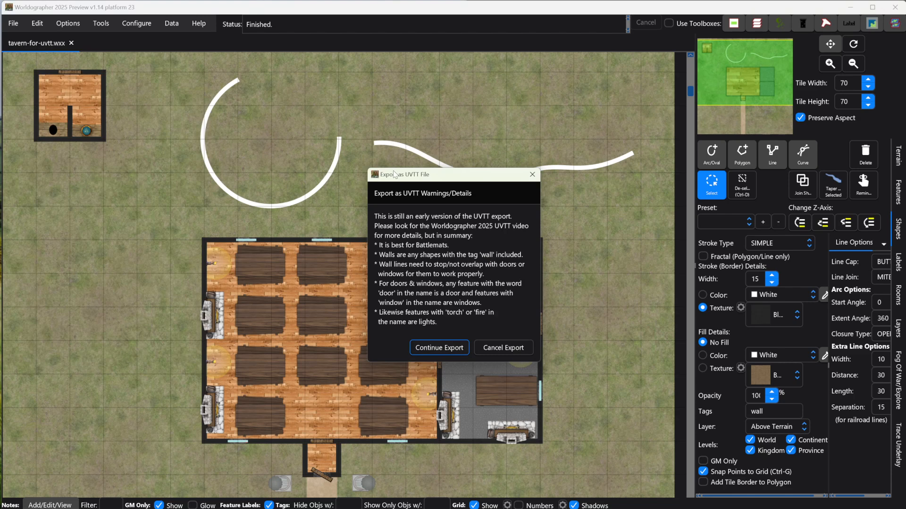
drag(395, 171, 550, 174)
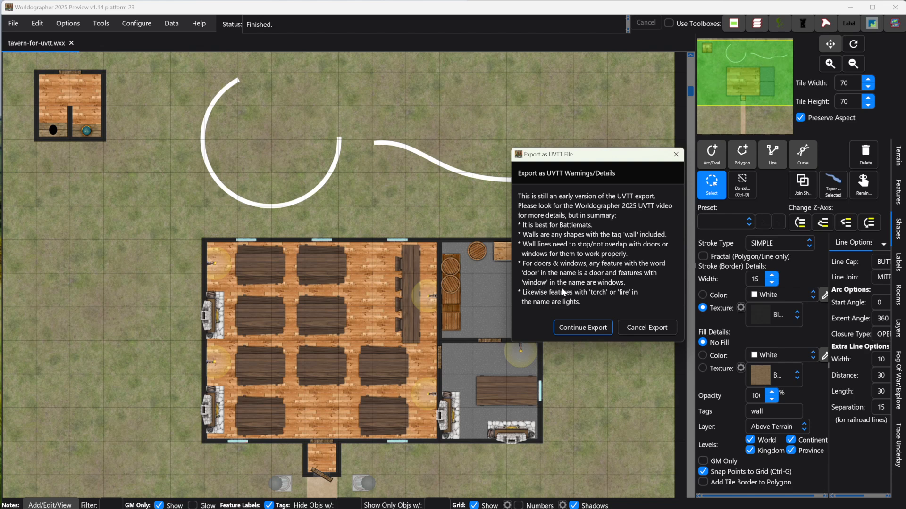
click(626, 324)
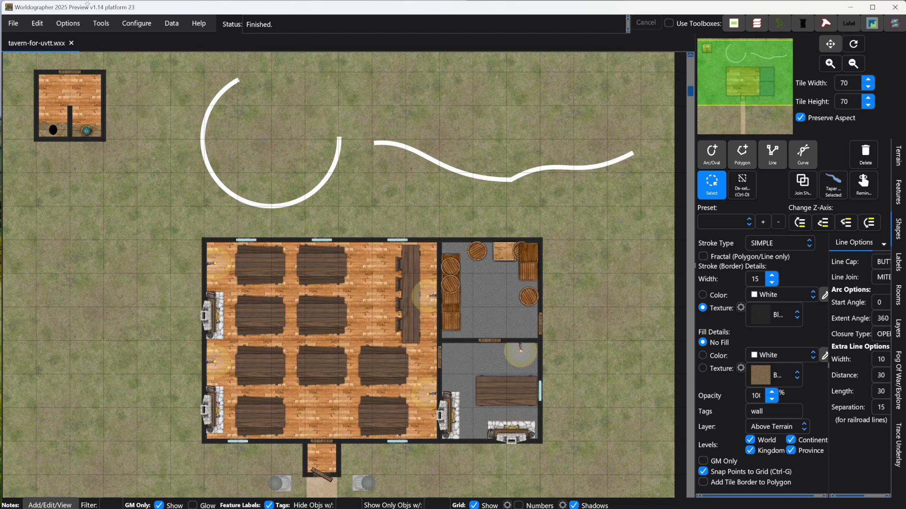
click(13, 25)
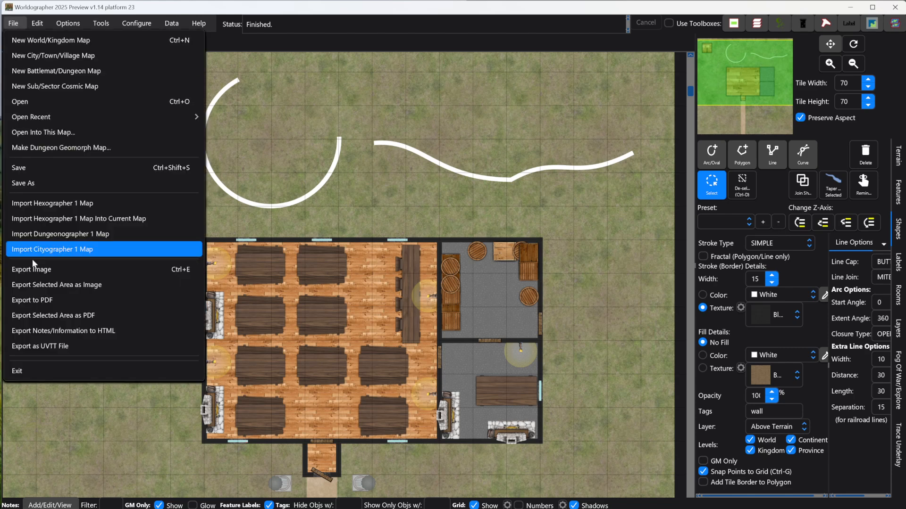
click(53, 349)
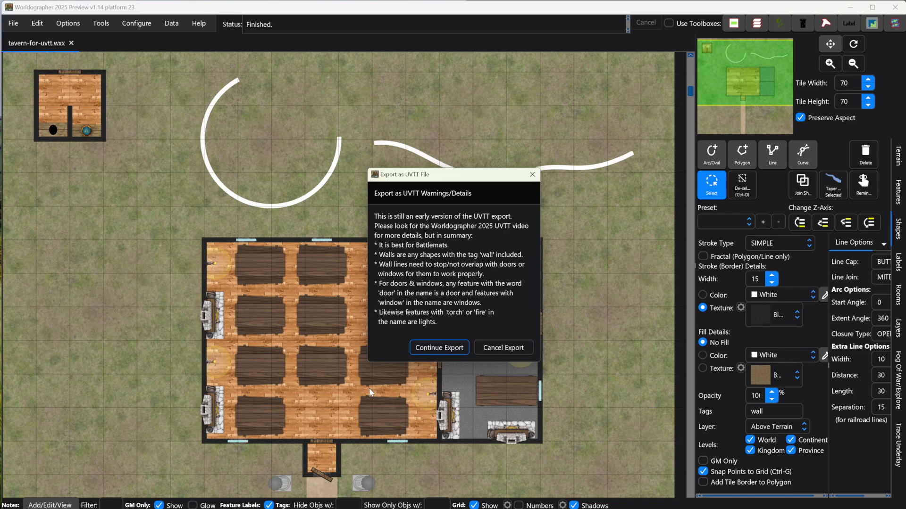
click(483, 343)
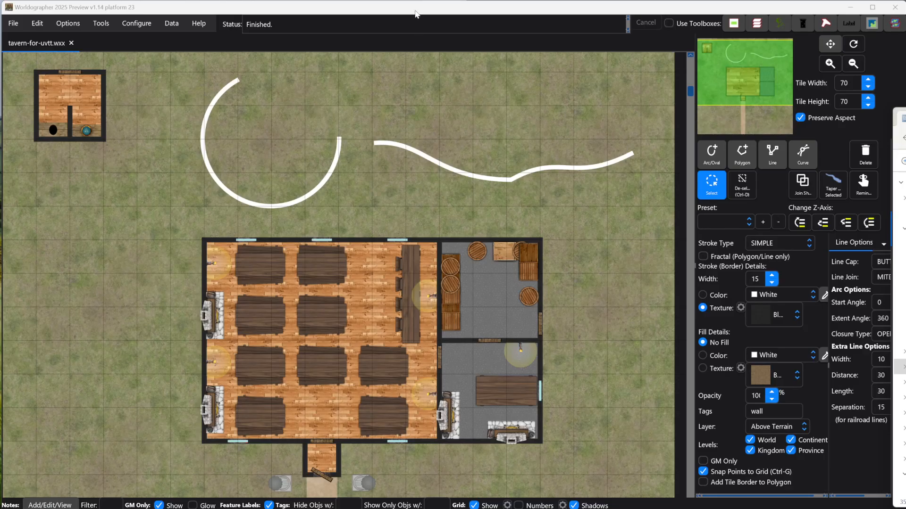
Switch to the browser and examine the Universal VTT Import Sanitizer's instructions and the sanitized text for tavern-for-uvtt.uvtt.
drag(415, 14, 418, 81)
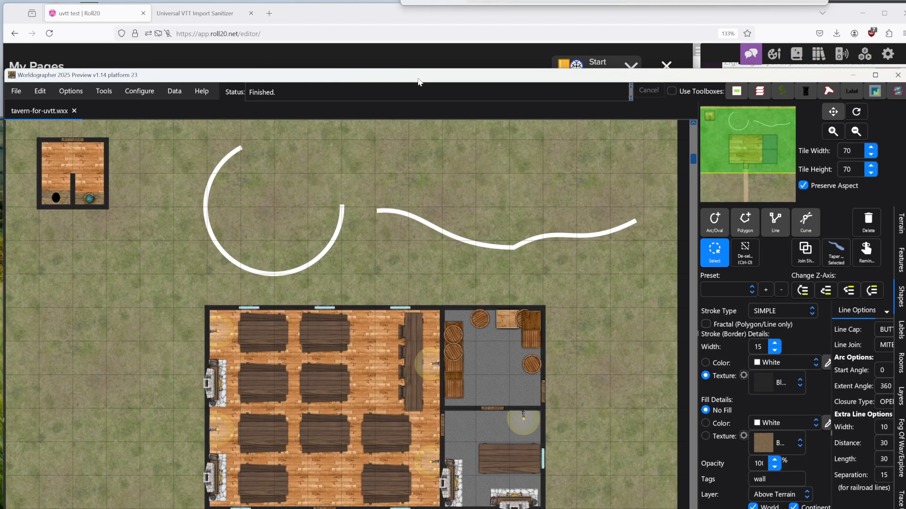
click(306, 19)
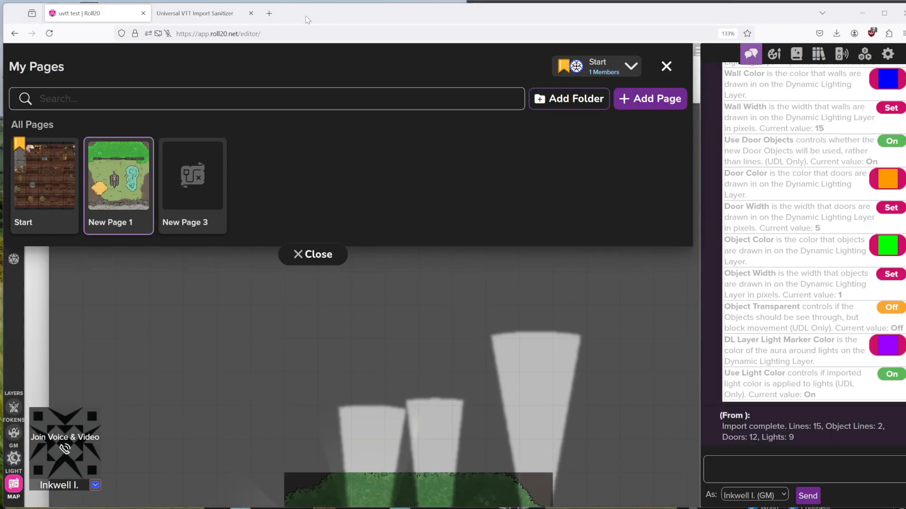
click(241, 18)
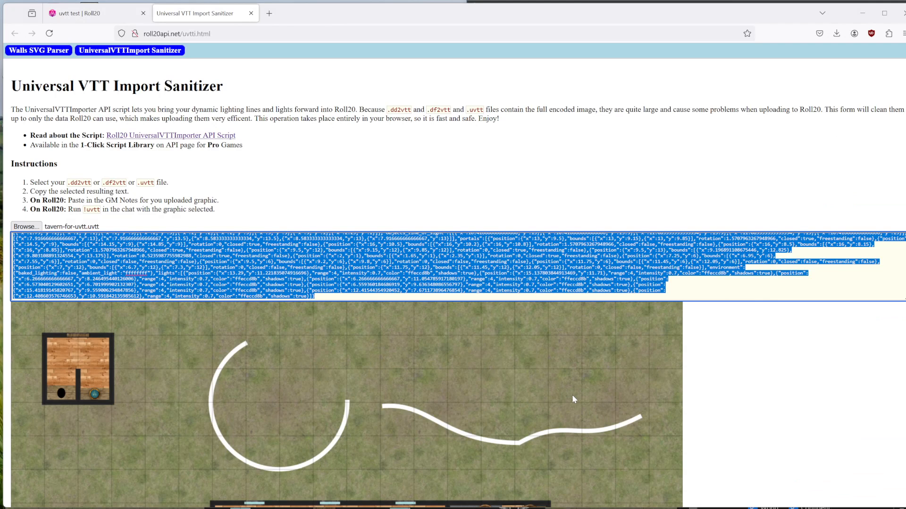
click(796, 508)
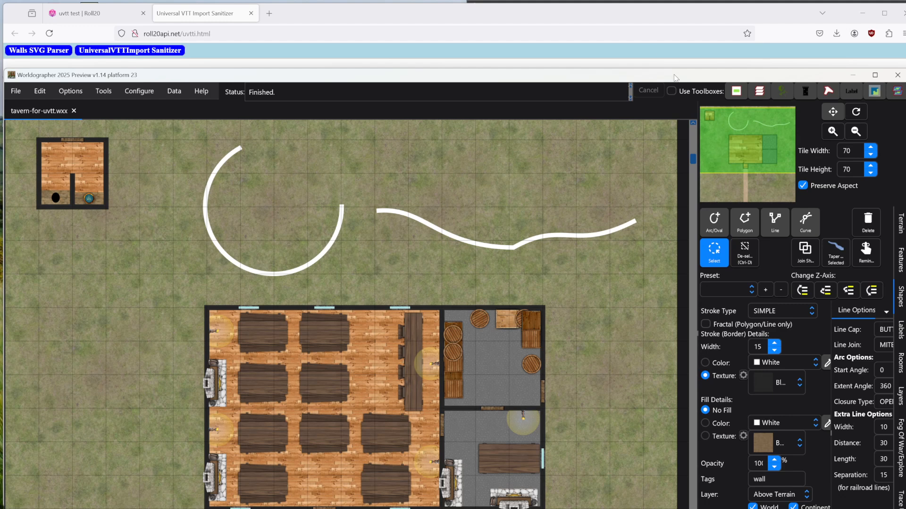
click(608, 17)
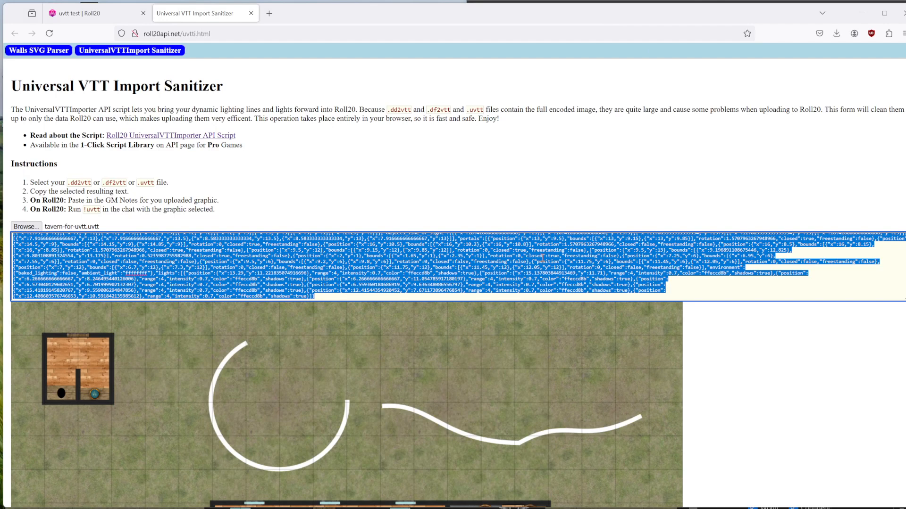
Switch to the Roll20 game, open New Page 3, and slightly raise GM Darkness Opacity in its dynamic lighting settings.
click(104, 18)
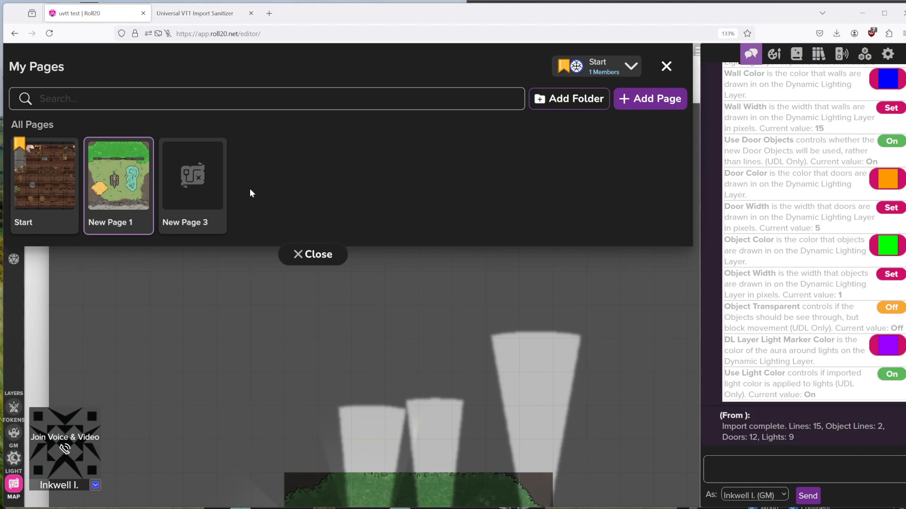
click(198, 188)
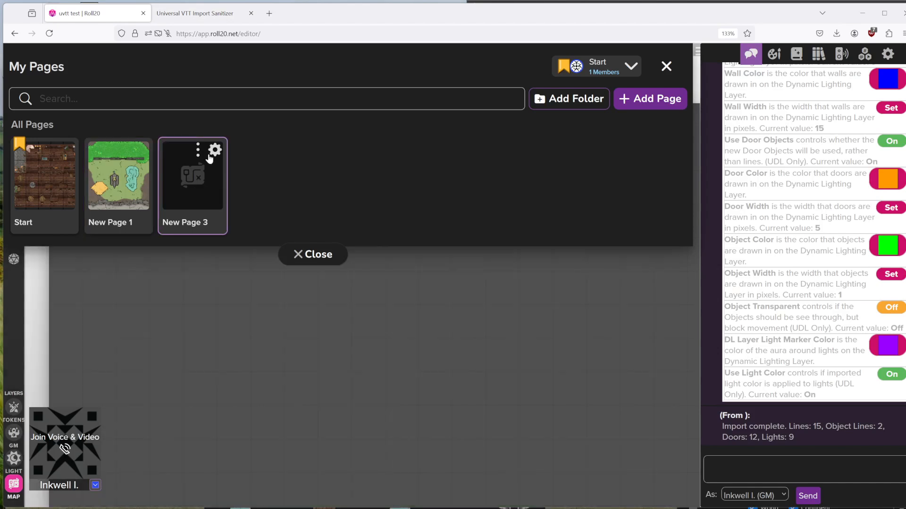
click(214, 152)
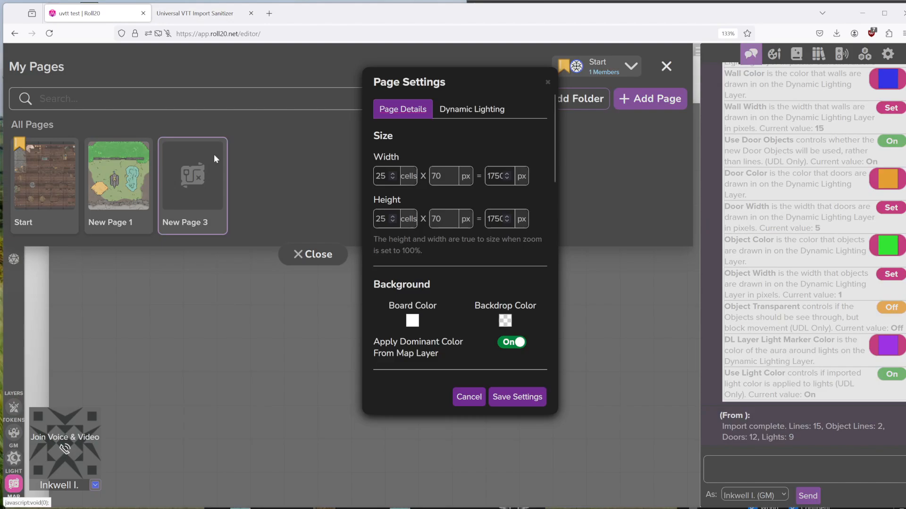
click(453, 112)
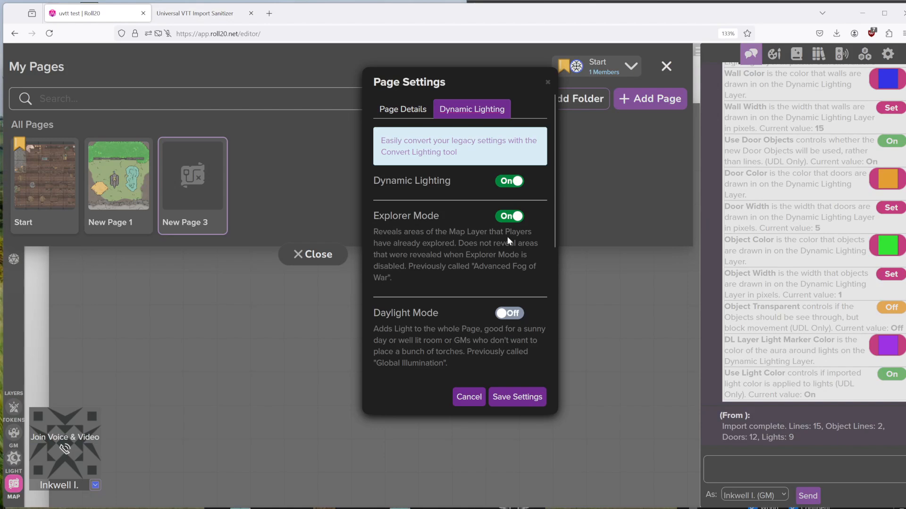
scroll(462, 231, down, 4)
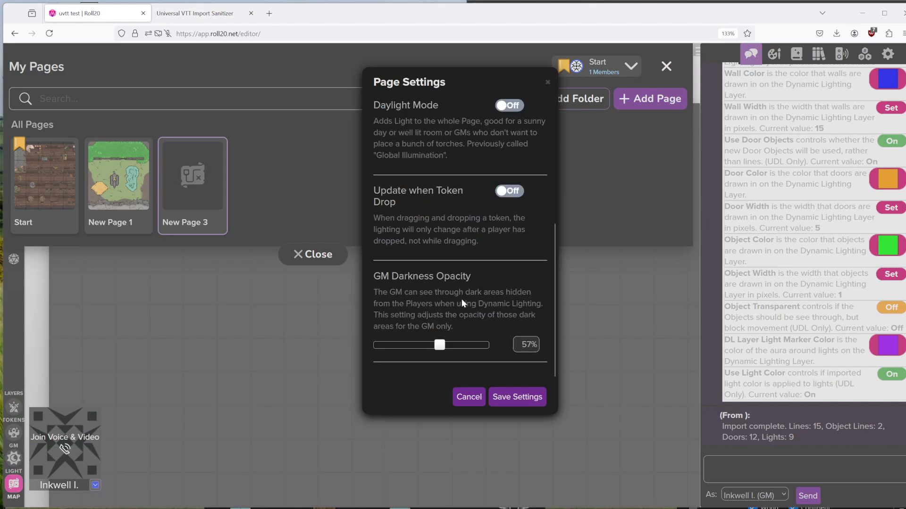
drag(444, 343, 451, 346)
click(500, 401)
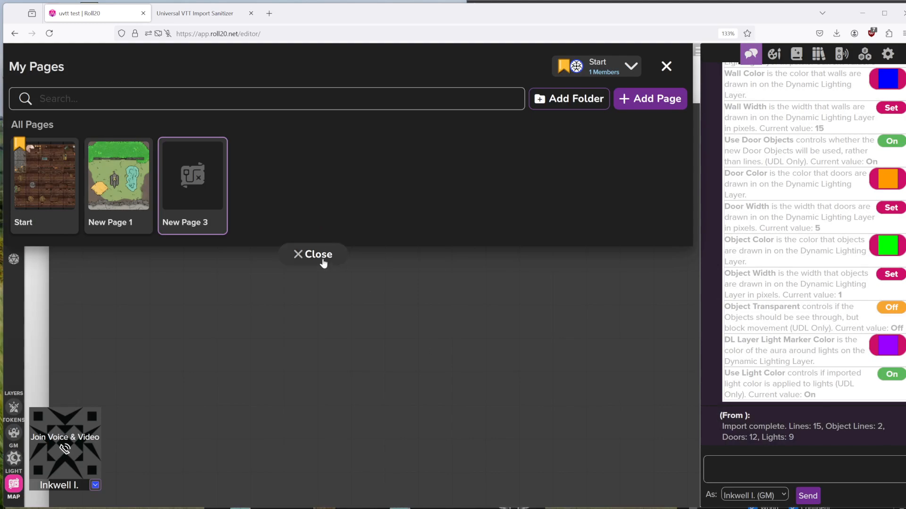
click(325, 259)
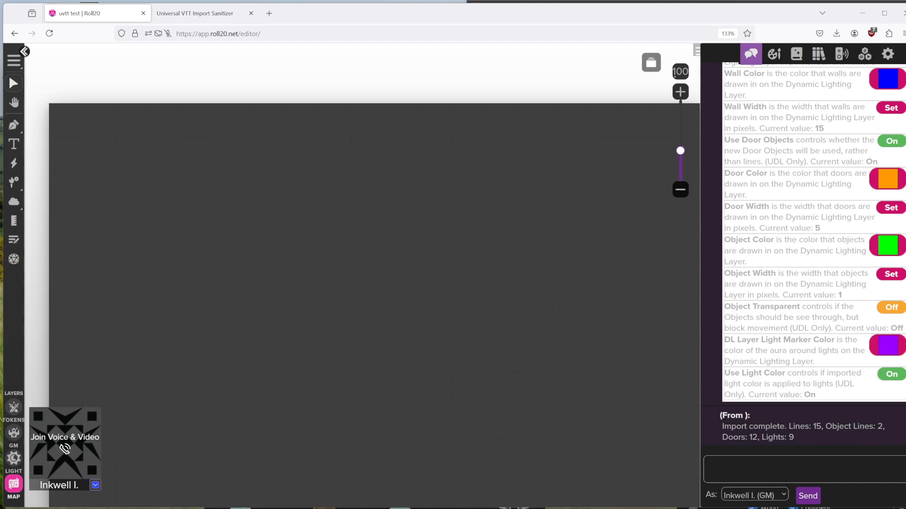
Add the tavern map image from the file explorer to the page and align it with the page's upper-left corner.
key(alt+Tab)
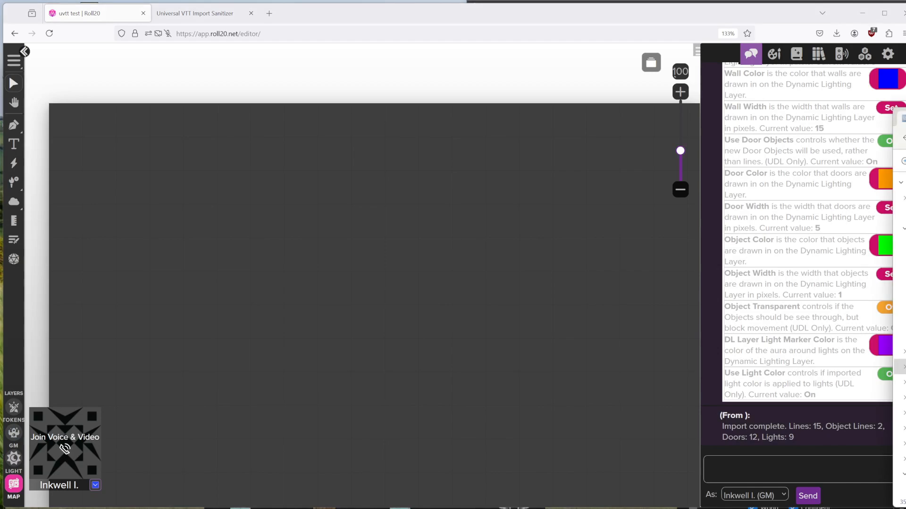
drag(898, 366, 378, 247)
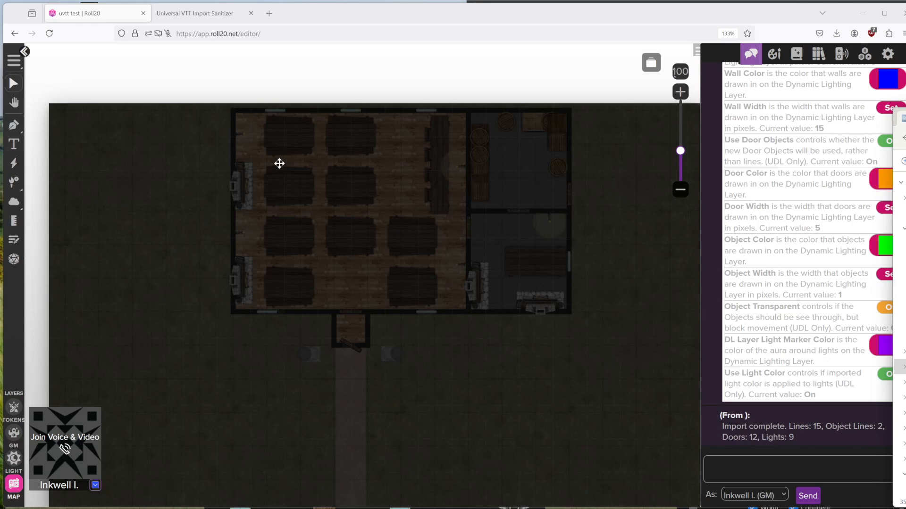
drag(262, 171, 275, 348)
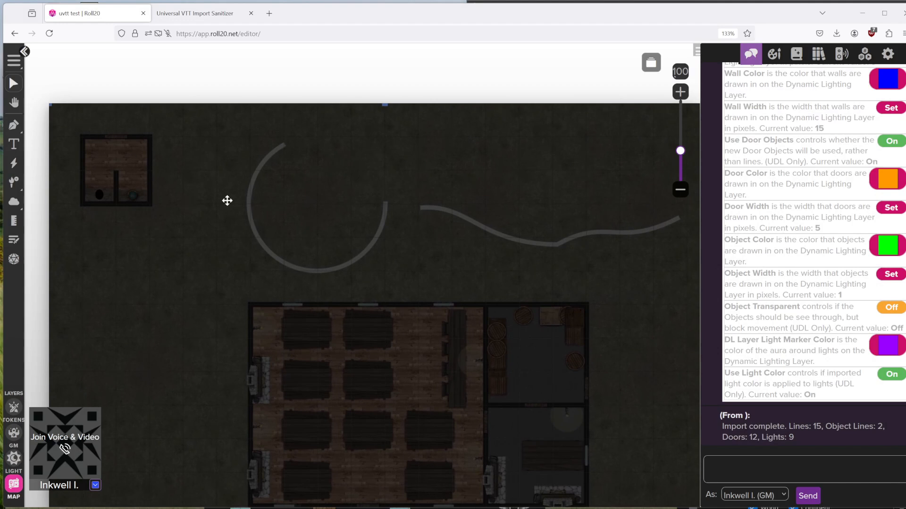
Paste the copied UVTT data into the GM Notes of the tavern map image and save its settings.
double_click(245, 253)
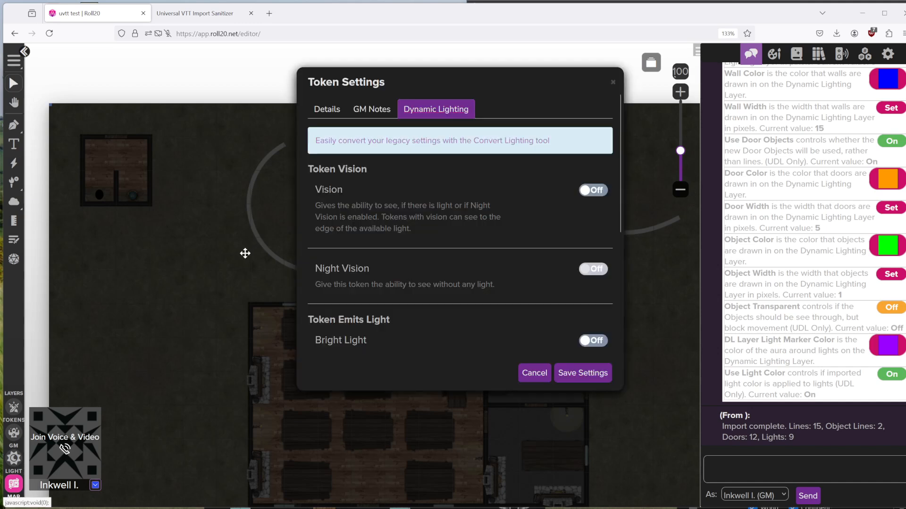
click(370, 112)
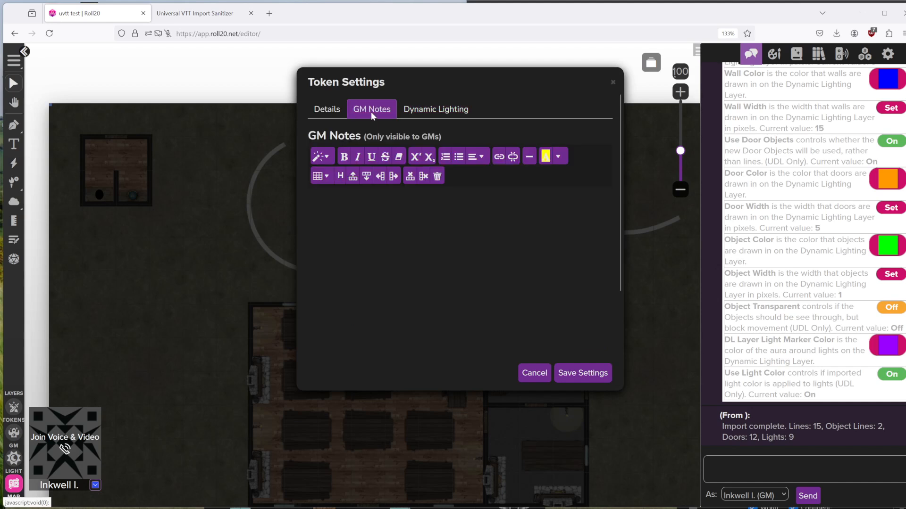
click(375, 228)
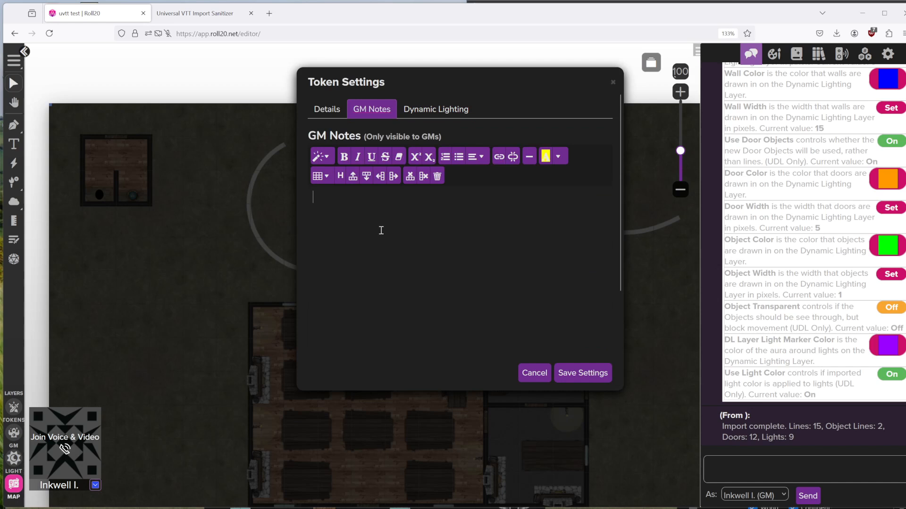
key(ctrl+v)
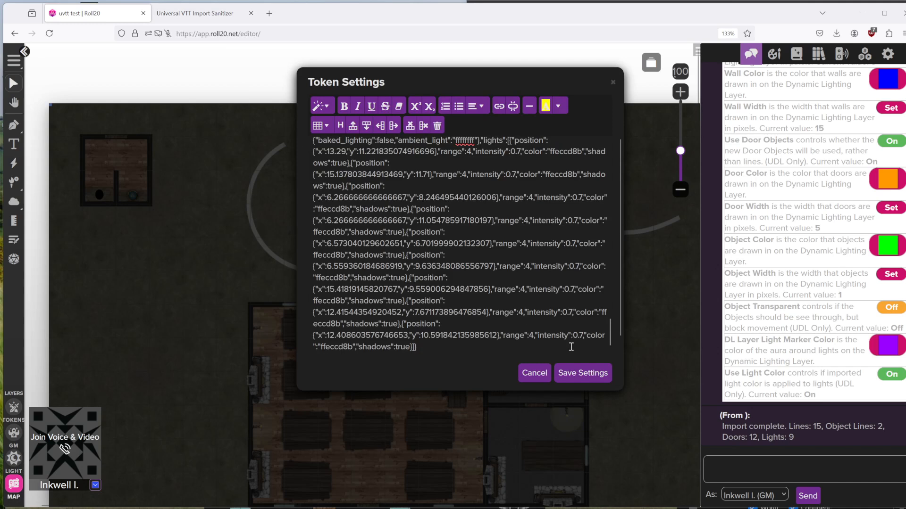
click(580, 374)
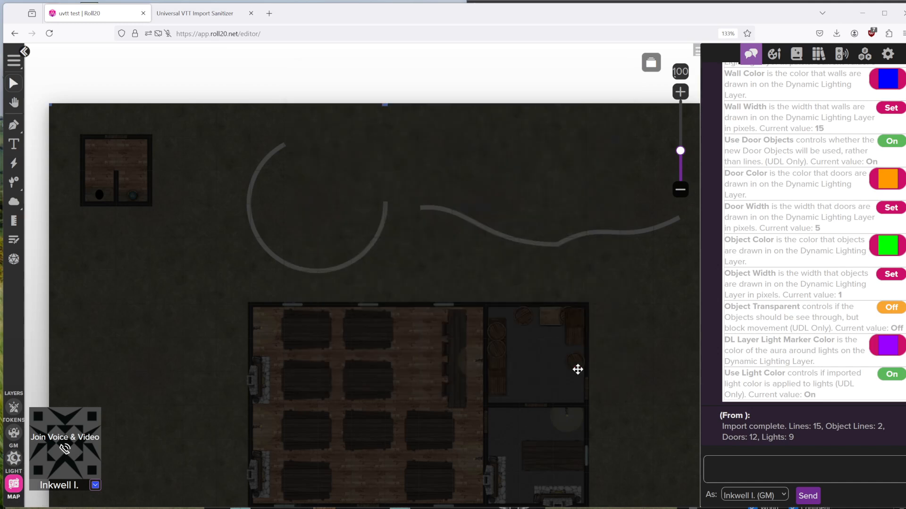
Run the !uvtt command in the chat with the tavern map image selected.
click(742, 464)
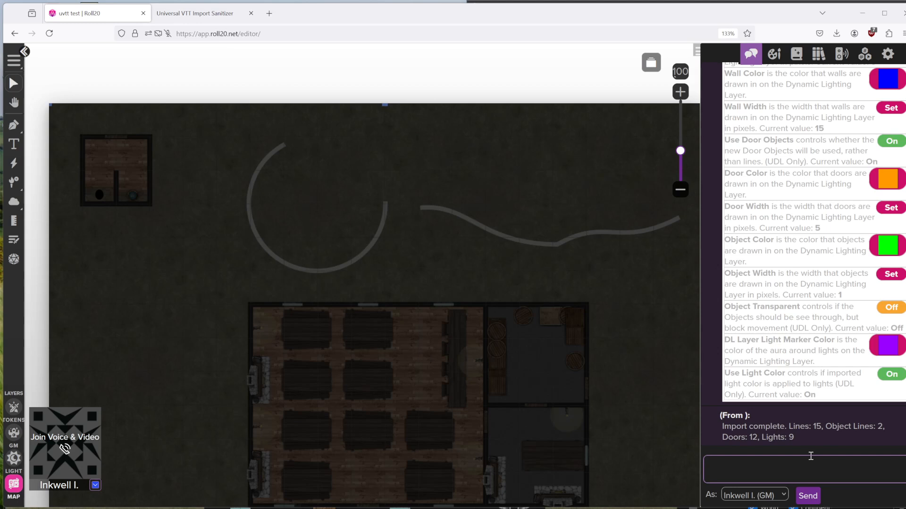
text(!)
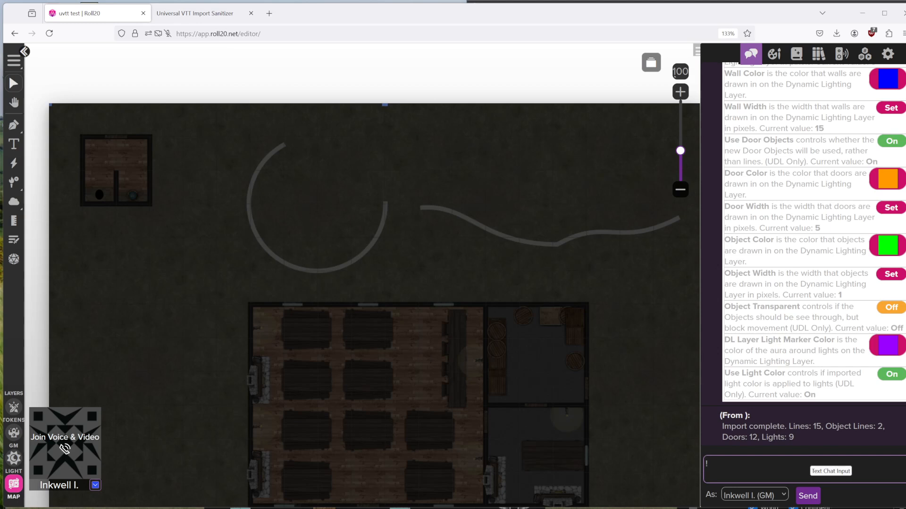
text(uvtt)
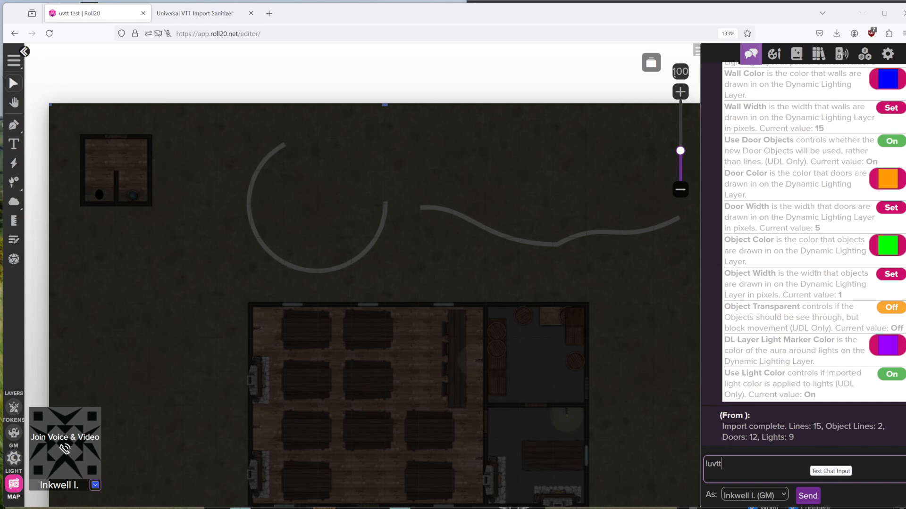
click(808, 497)
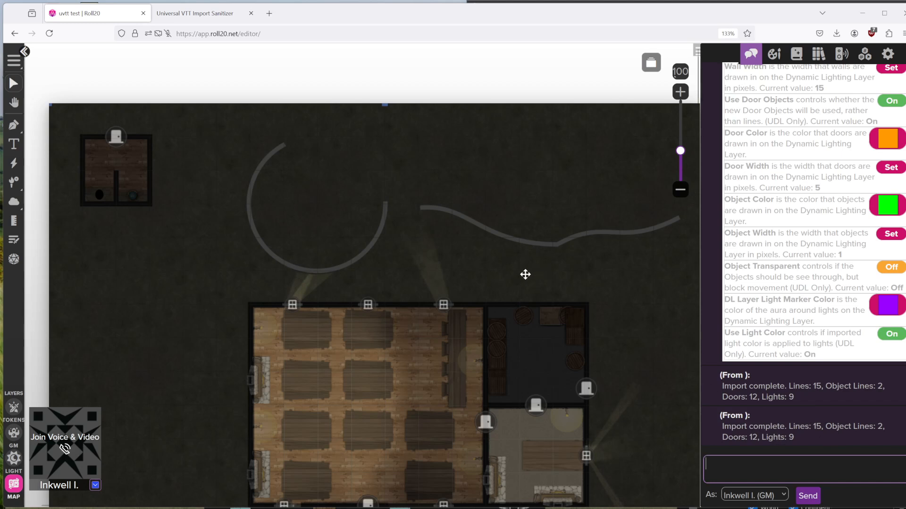
Examine the tavern's imported walls, doors, windows and lights on the dynamic lighting layer.
drag(525, 275, 497, 180)
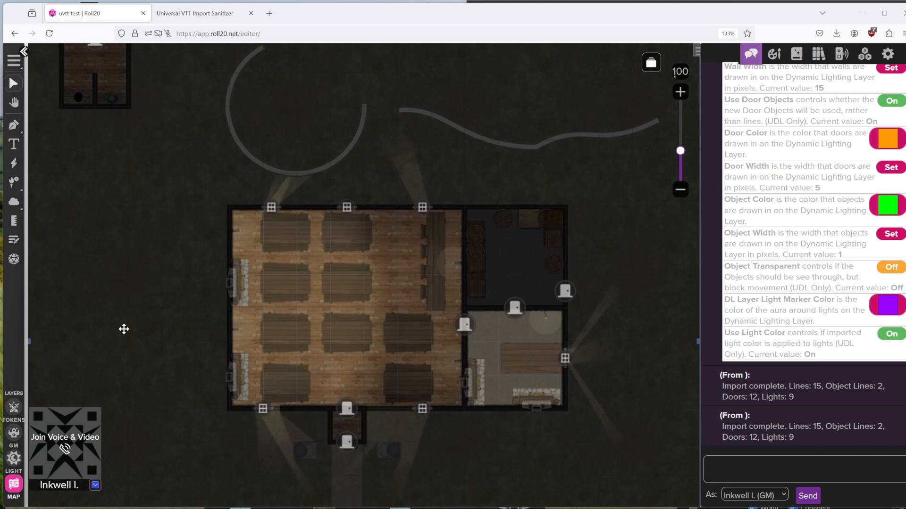
click(14, 459)
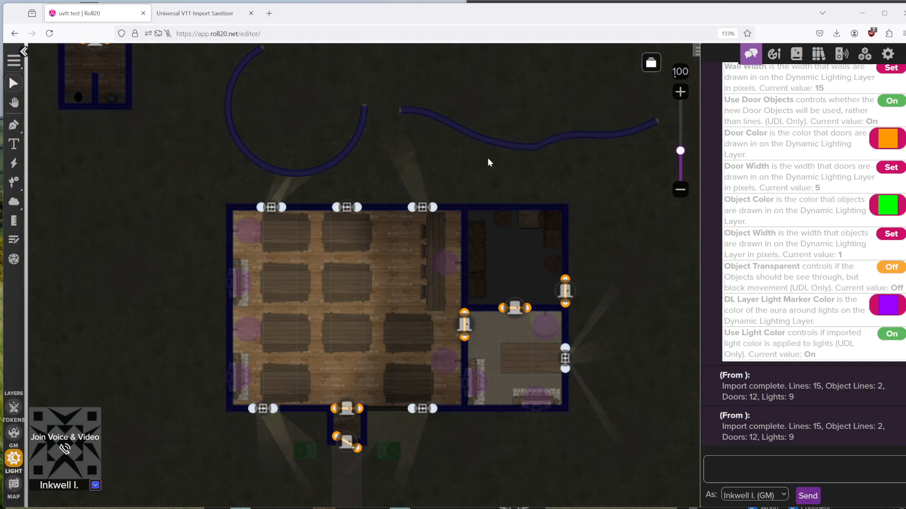
Place the Bard 02 token from the free Heroes and Villains assets on the token layer, just outside the tavern's lower-right corner.
click(14, 407)
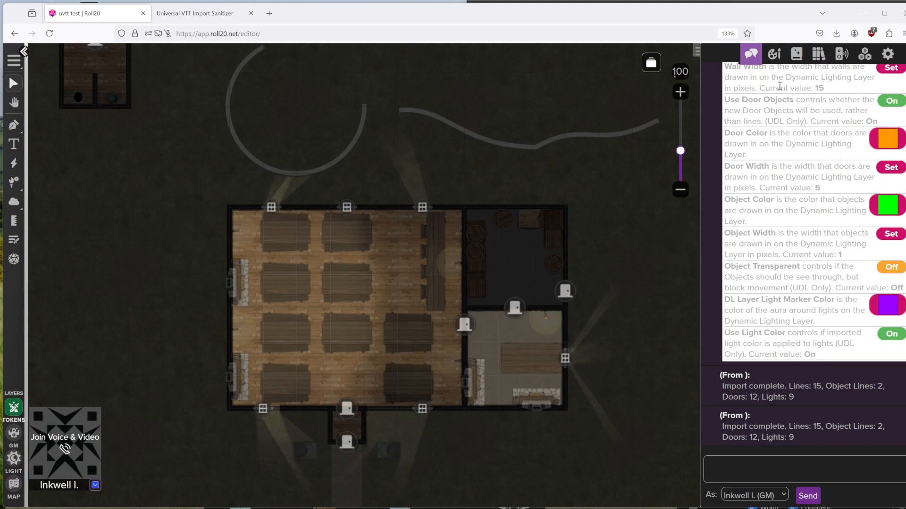
click(773, 54)
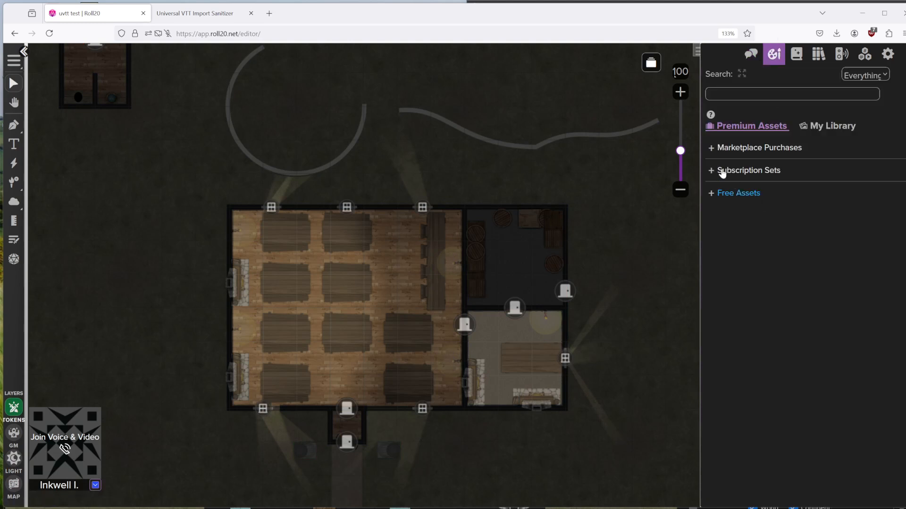
click(711, 148)
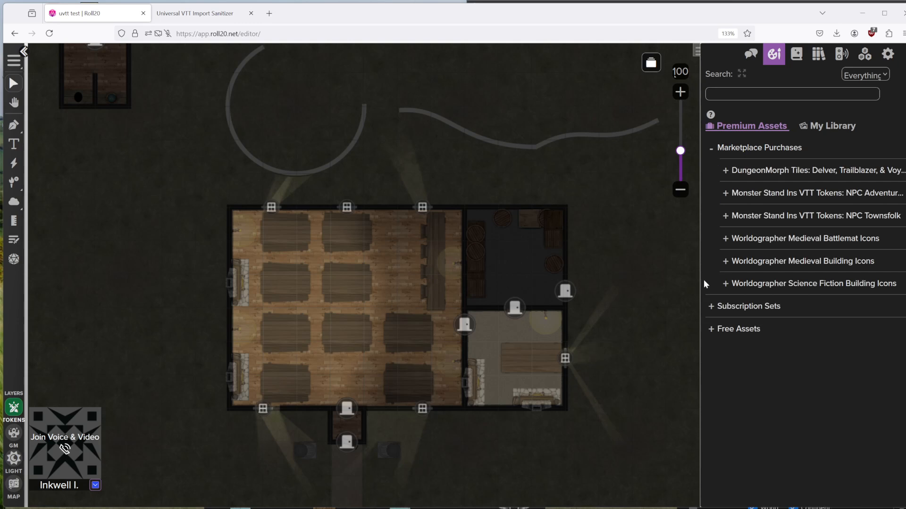
click(711, 330)
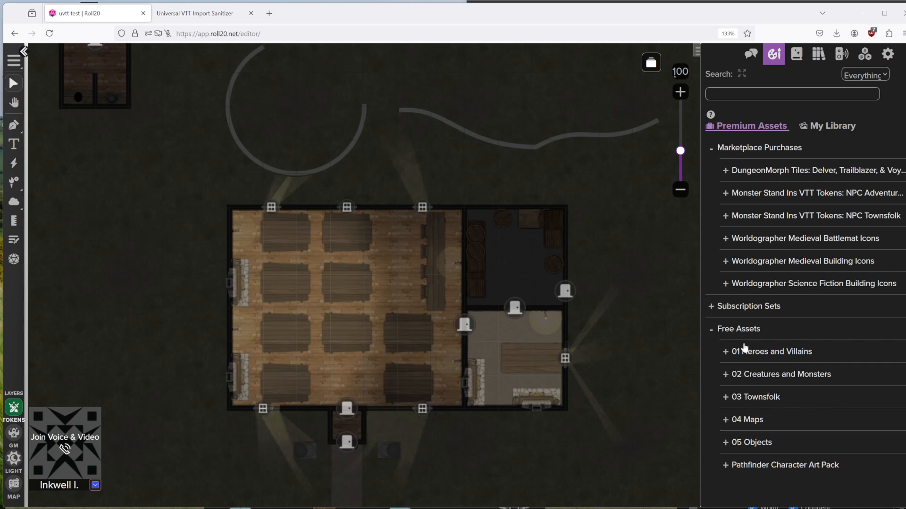
click(726, 354)
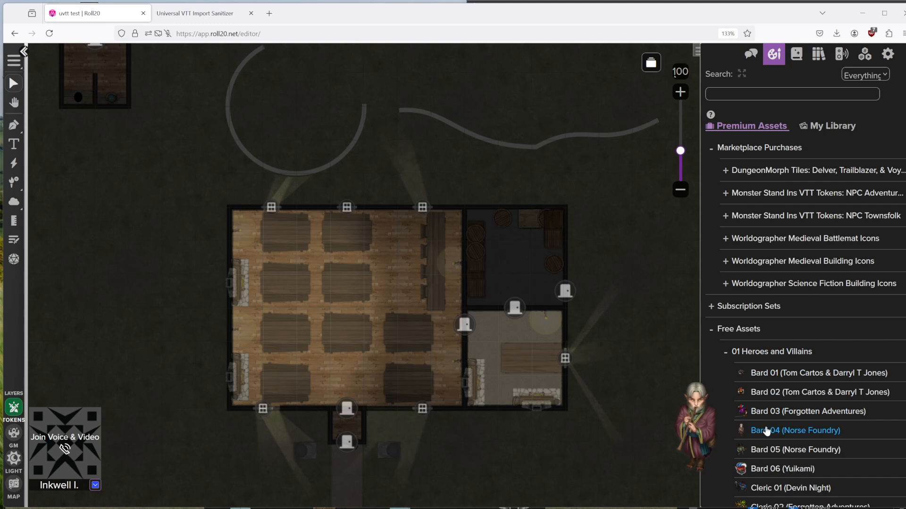
drag(768, 394, 599, 432)
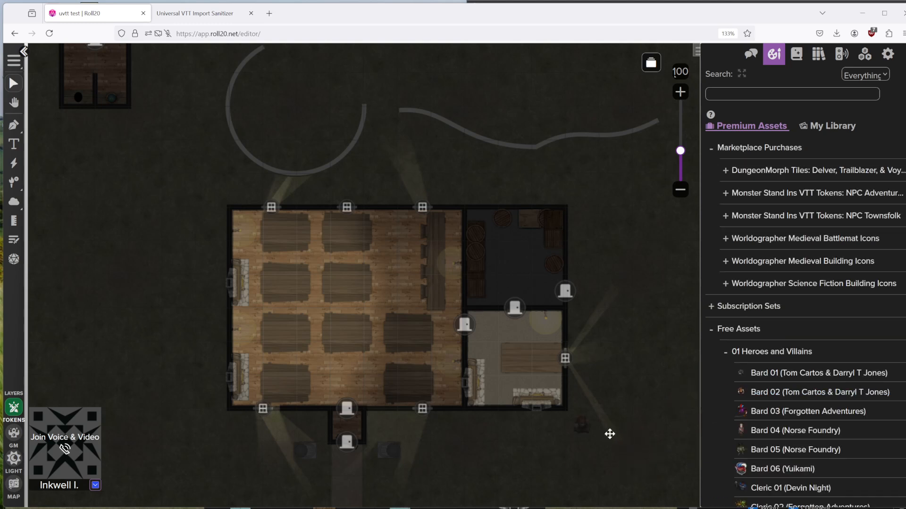
Enable Vision in the bard token's dynamic lighting settings.
click(584, 426)
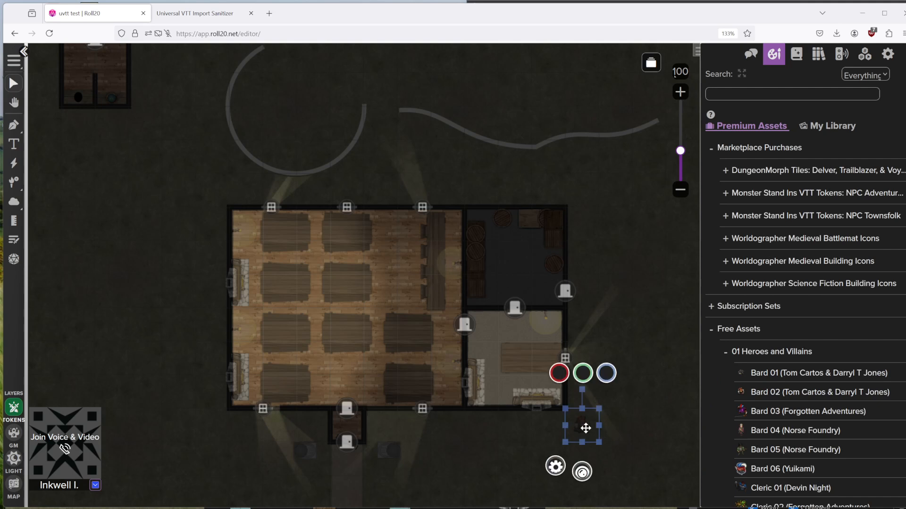
click(563, 466)
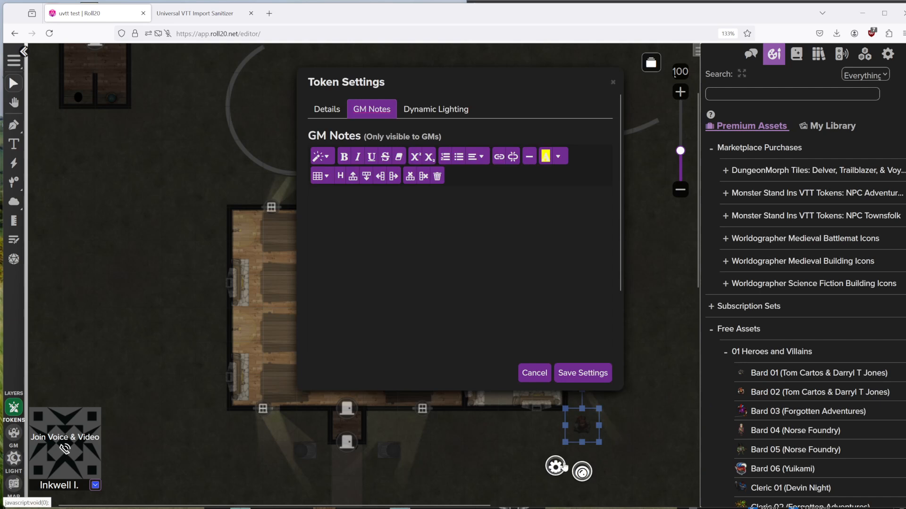
click(420, 110)
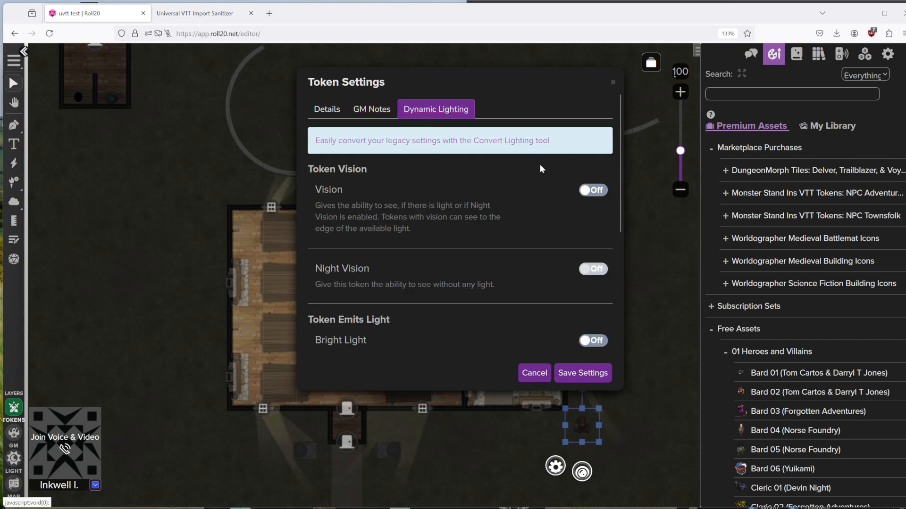
click(587, 190)
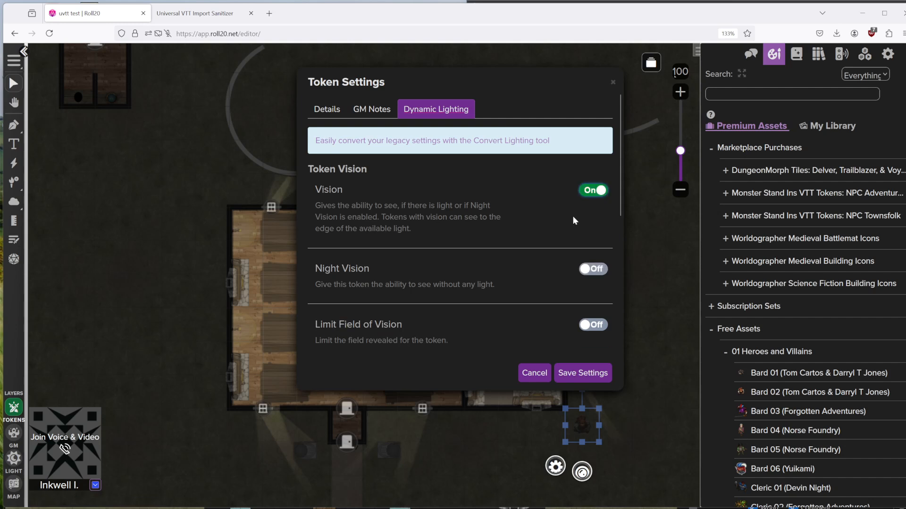
Make the bard token emit bright light at 10 ft and low light at 10 ft, and save its settings.
scroll(522, 231, down, 5)
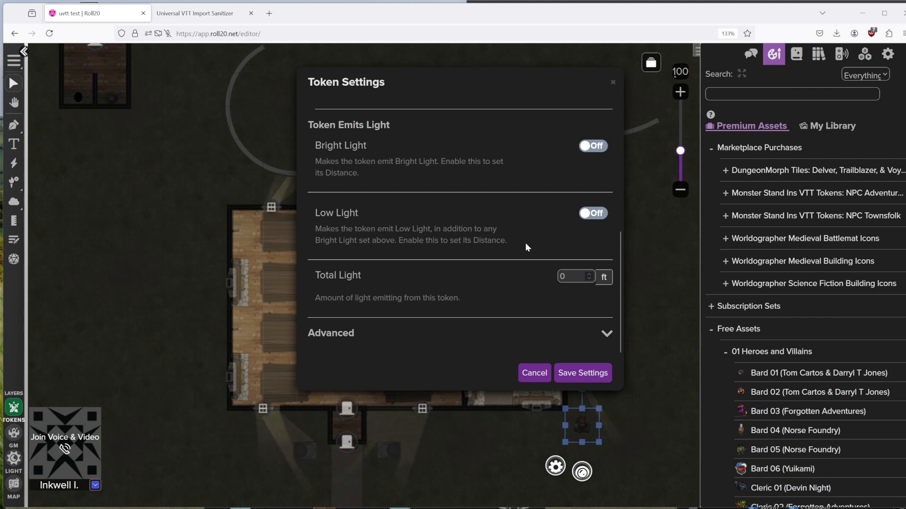
click(585, 147)
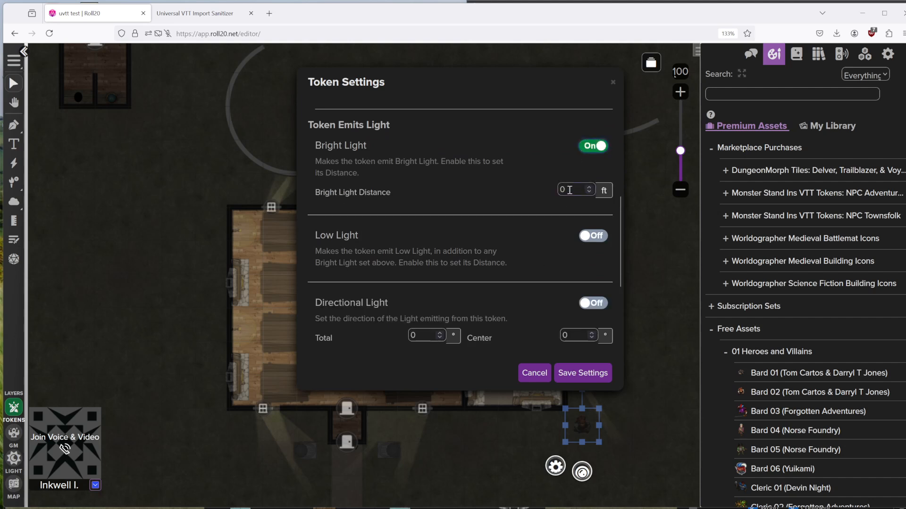
drag(564, 190, 546, 200)
text(10)
click(587, 238)
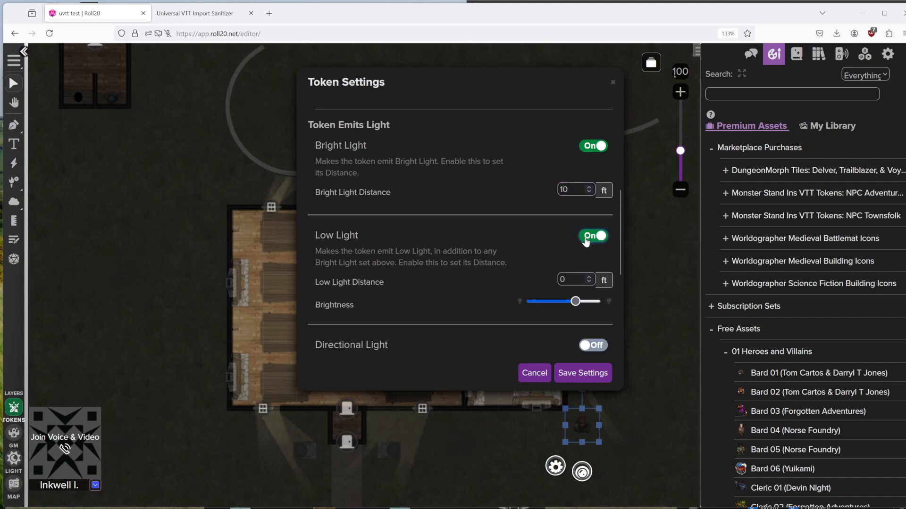
drag(561, 278, 552, 278)
text(10)
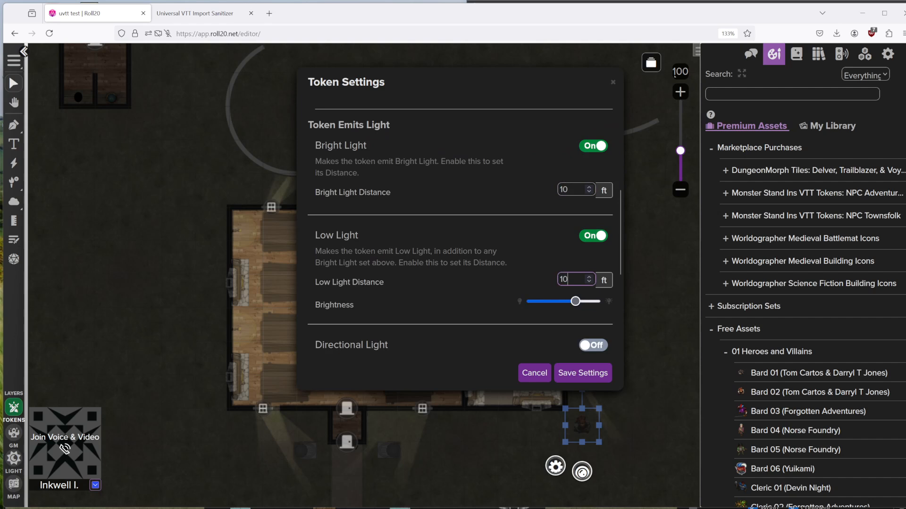
click(570, 375)
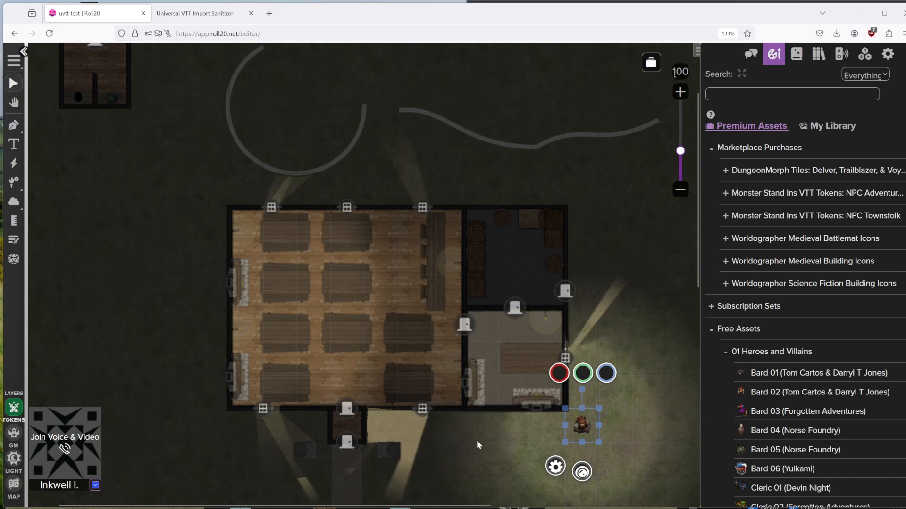
Test the lighting by moving the bard token from the front path through the entry and main room into the lower-right room.
drag(489, 450, 514, 336)
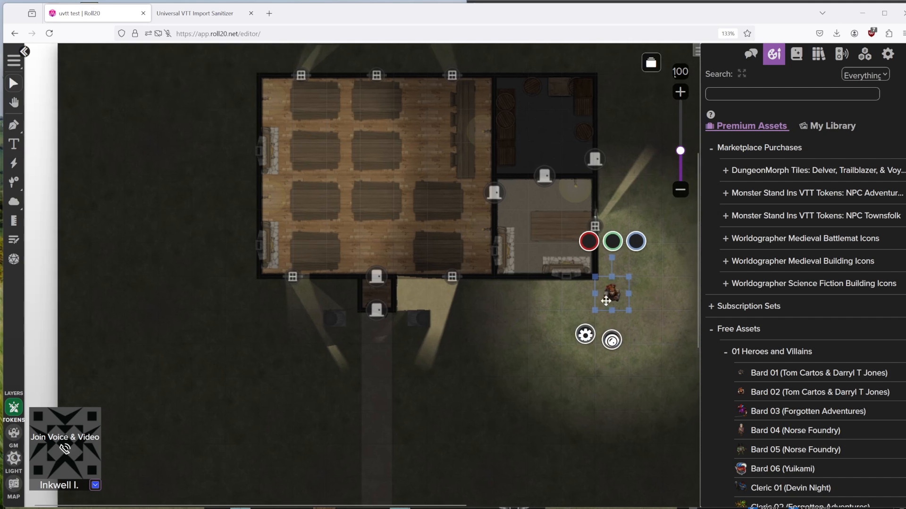
drag(611, 292, 380, 359)
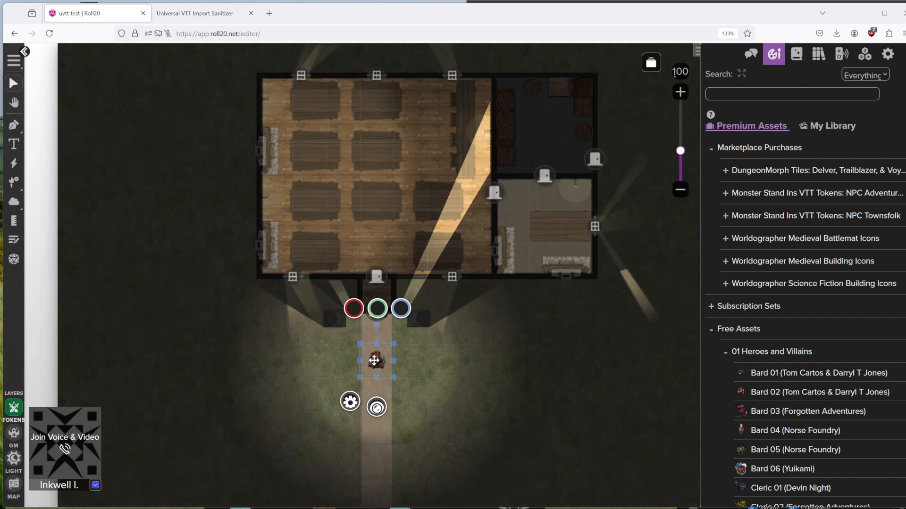
drag(374, 361, 373, 297)
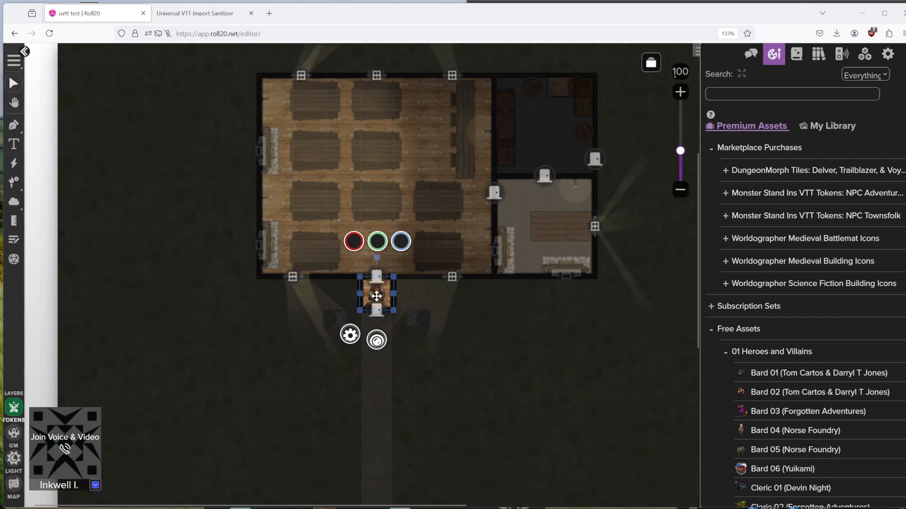
drag(375, 296, 426, 213)
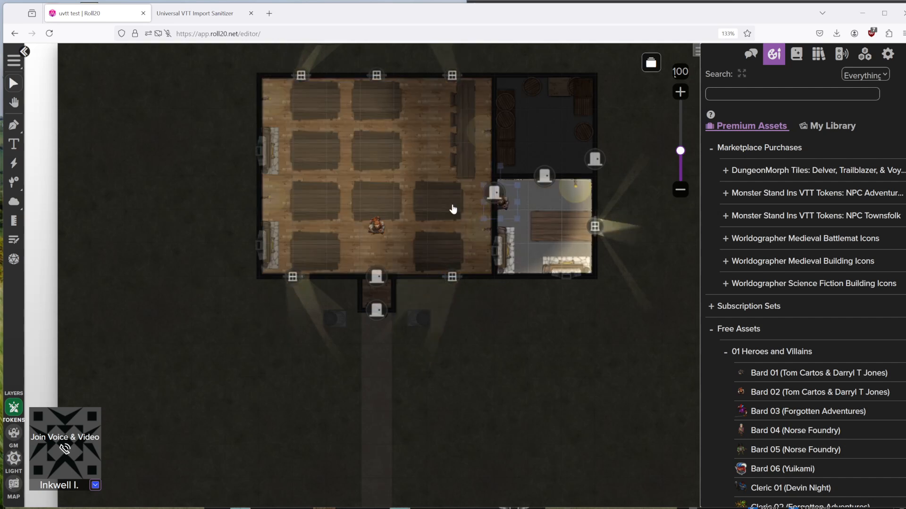
drag(488, 209, 531, 225)
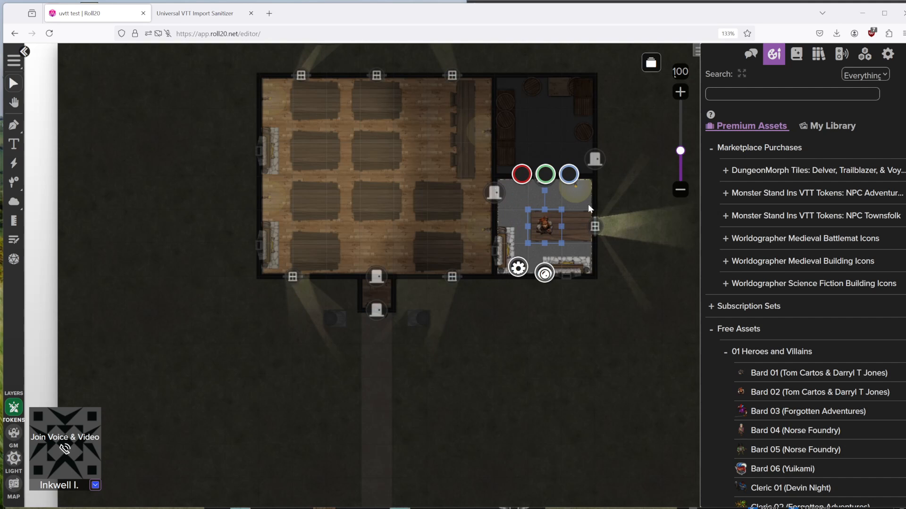
Move the bard token above the wavy wall north of the tavern and into the open circular wall to test their light blocking.
drag(612, 124, 624, 252)
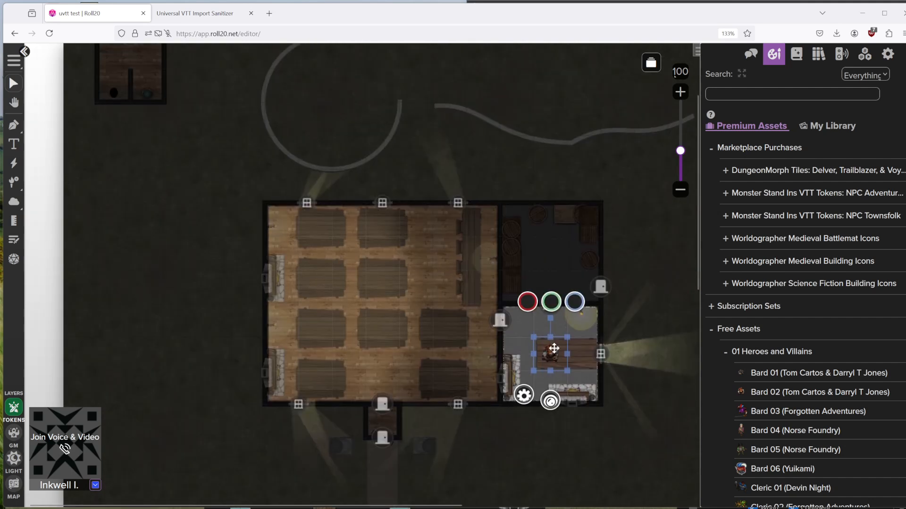
drag(551, 353, 559, 111)
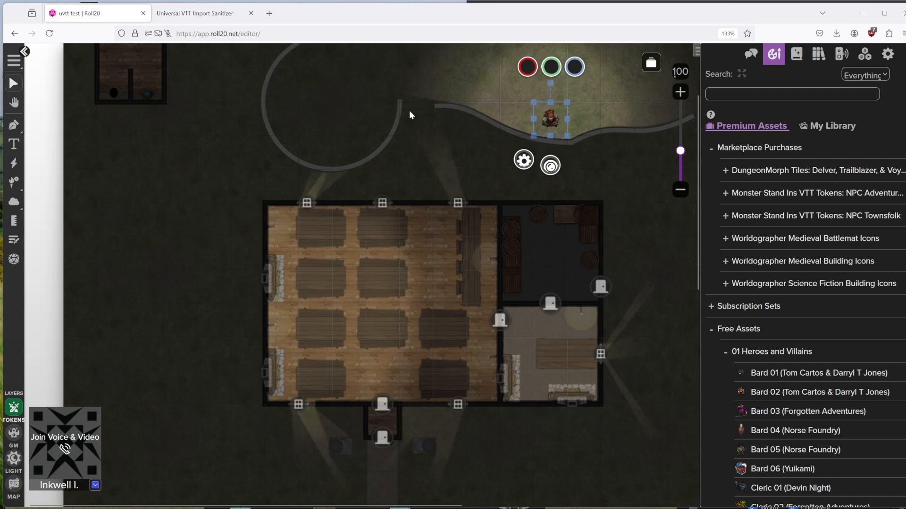
key(ctrl+v)
click(338, 117)
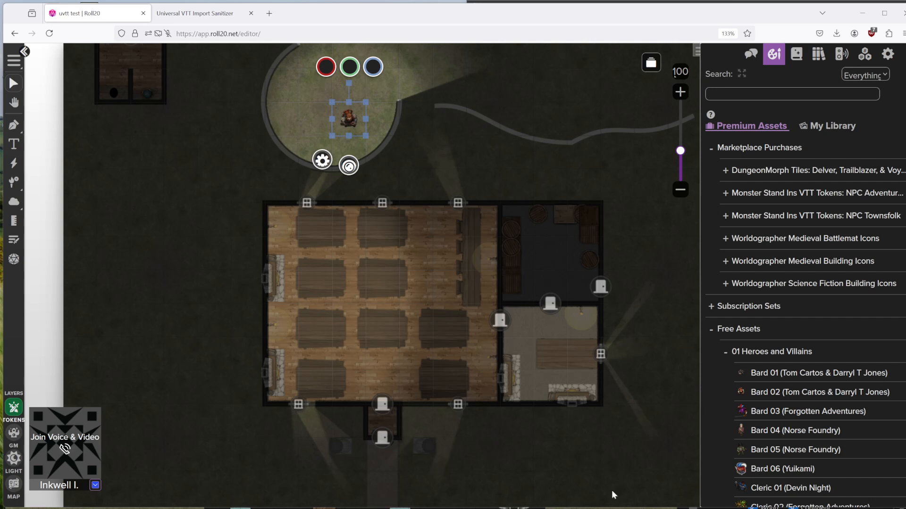
Switch to Worldographer, start the UVTT export of tavern-for-uvtt.wxx and review the export's warnings and details.
key(alt+Tab)
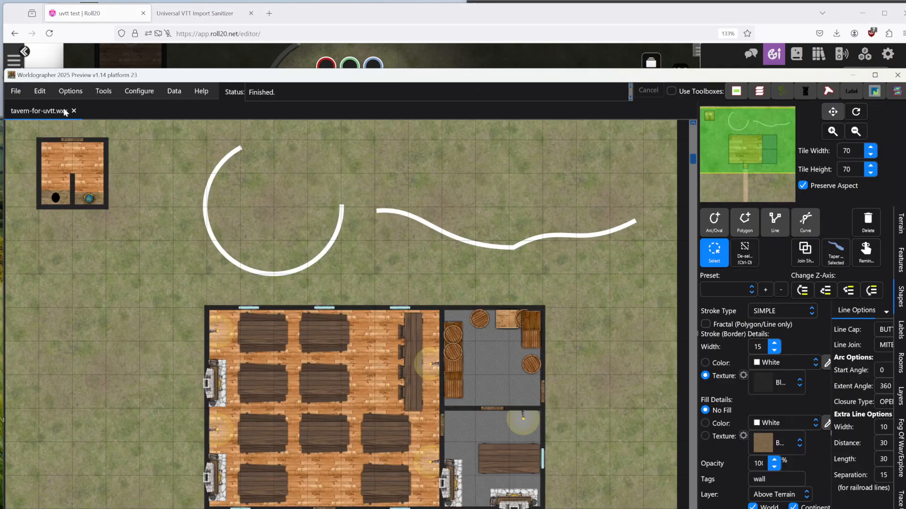
click(13, 92)
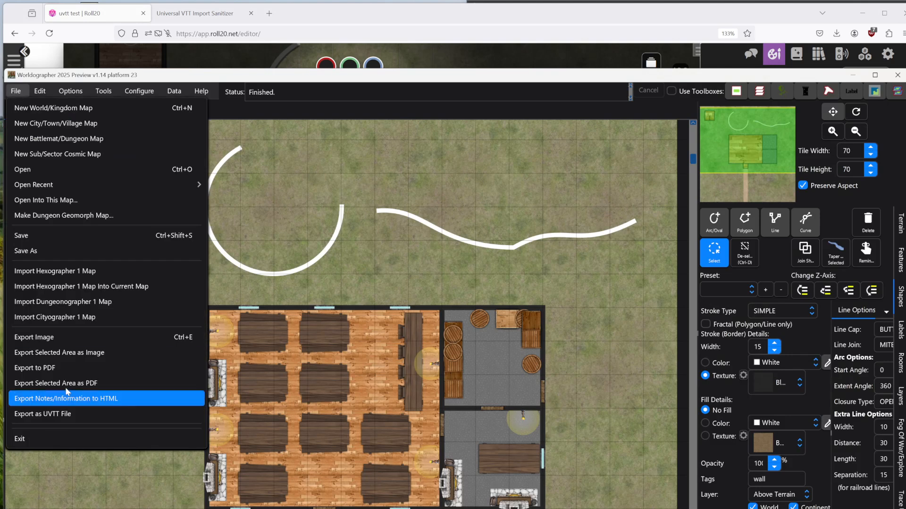
click(66, 411)
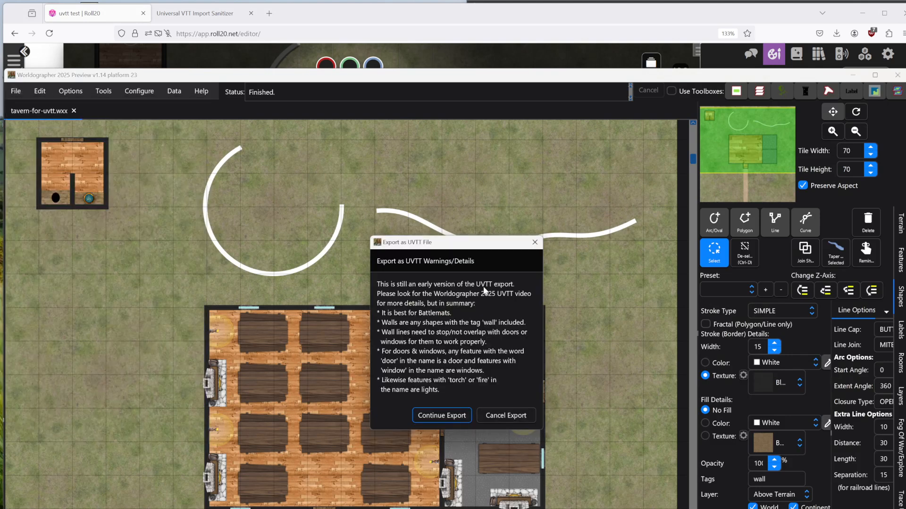
drag(464, 246, 630, 189)
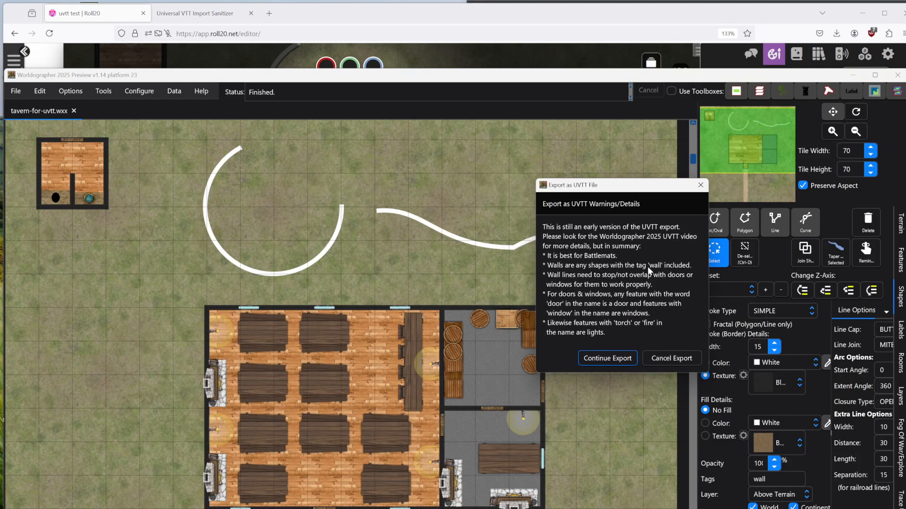